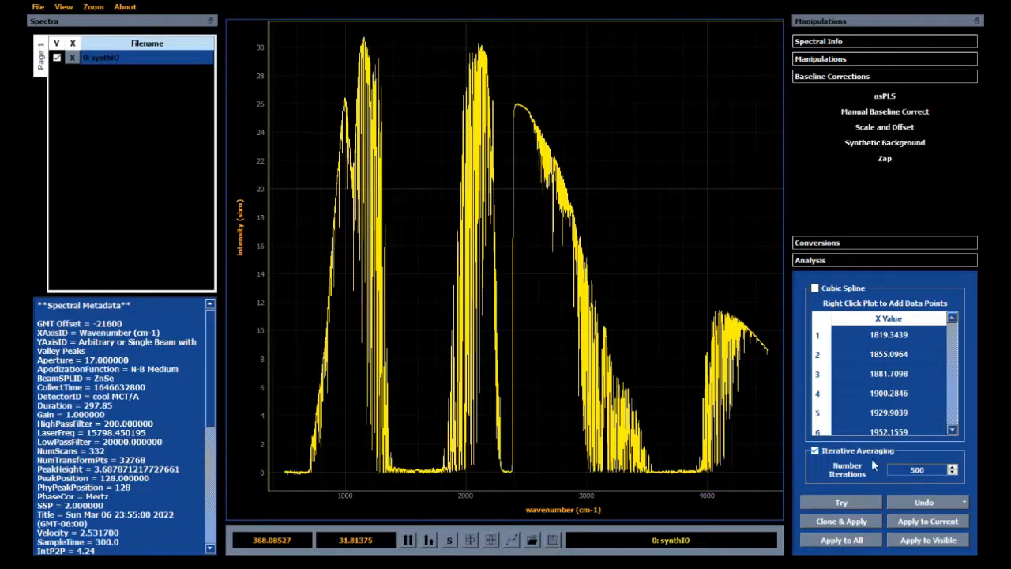
Step: Preview the synthetic background for 0: synthIO by iterative averaging with 500 iterations and check its fit along the spectrum
double_click(918, 473)
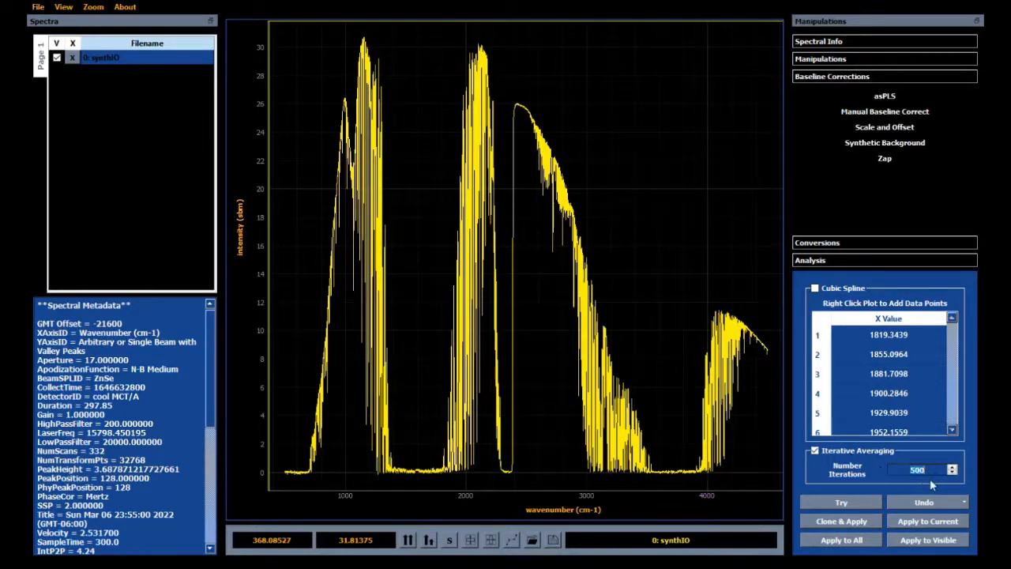
click(929, 477)
click(841, 504)
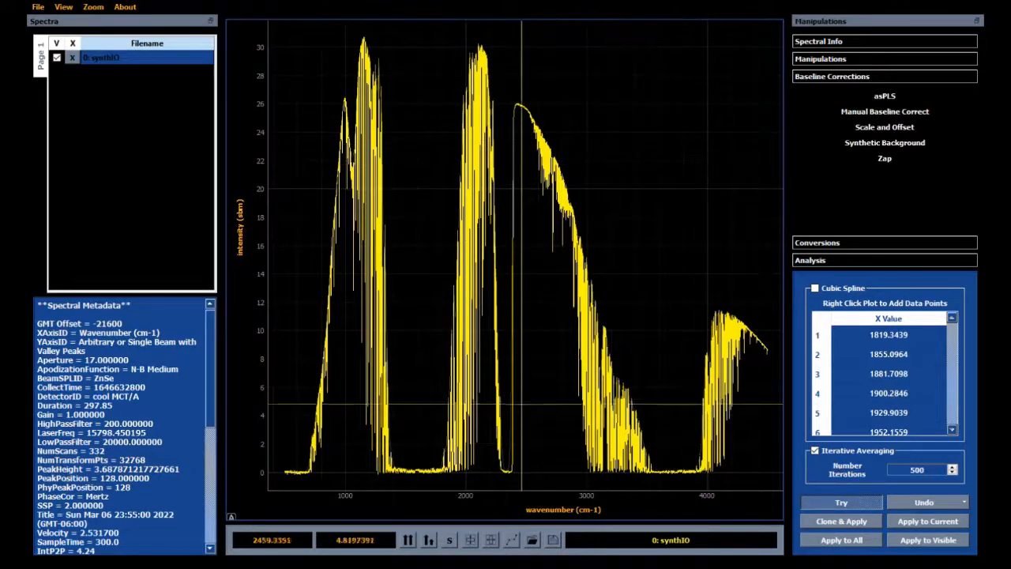
drag(322, 87, 348, 414)
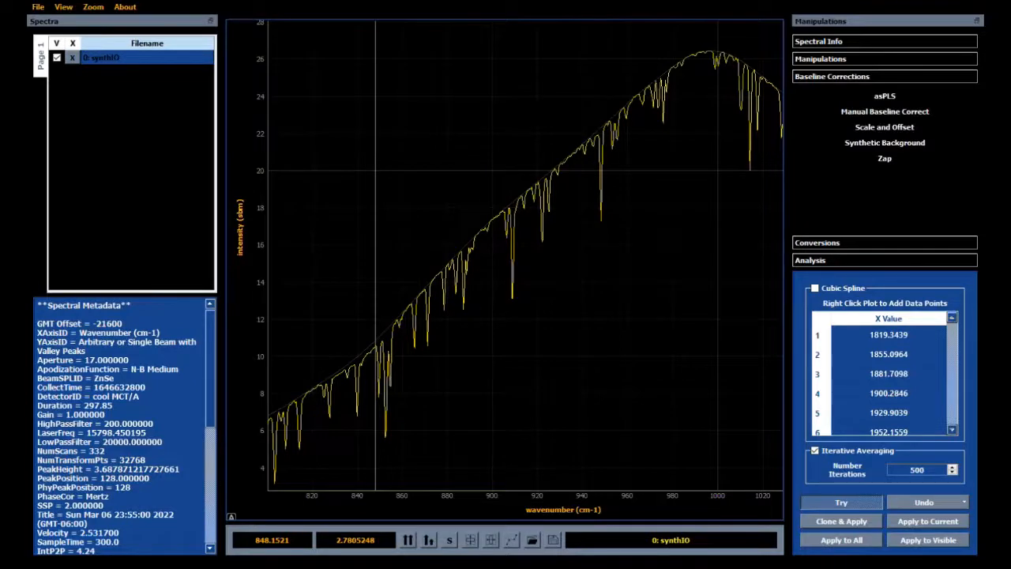
scroll(371, 489, down, 2)
scroll(371, 489, down, 2)
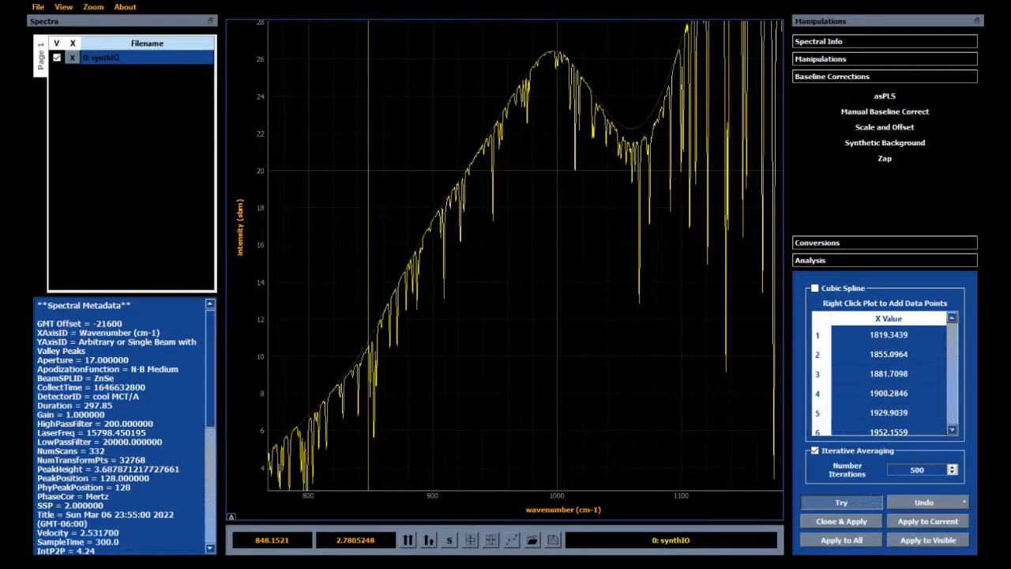
scroll(368, 170, down, 2)
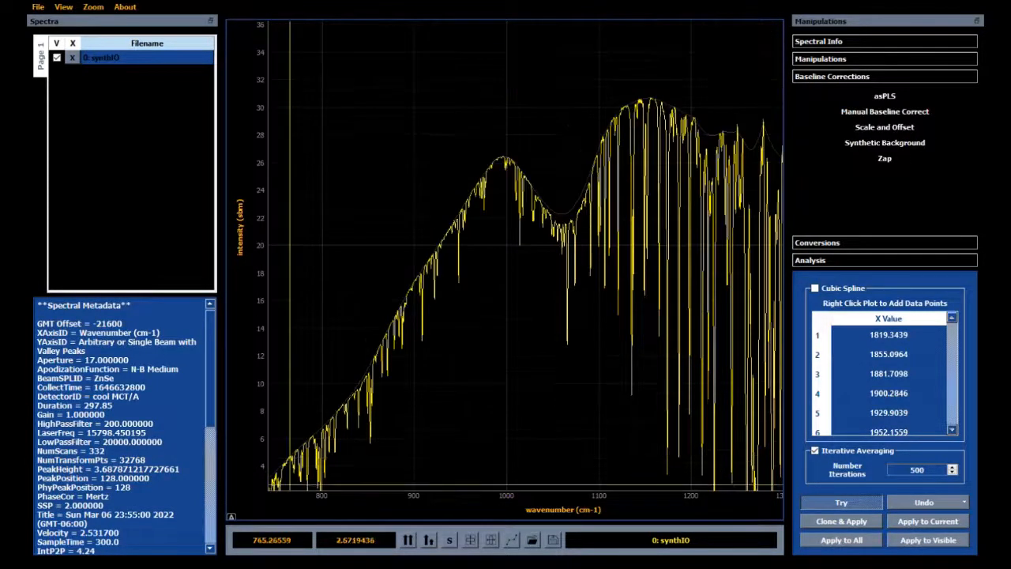
scroll(289, 483, down, 4)
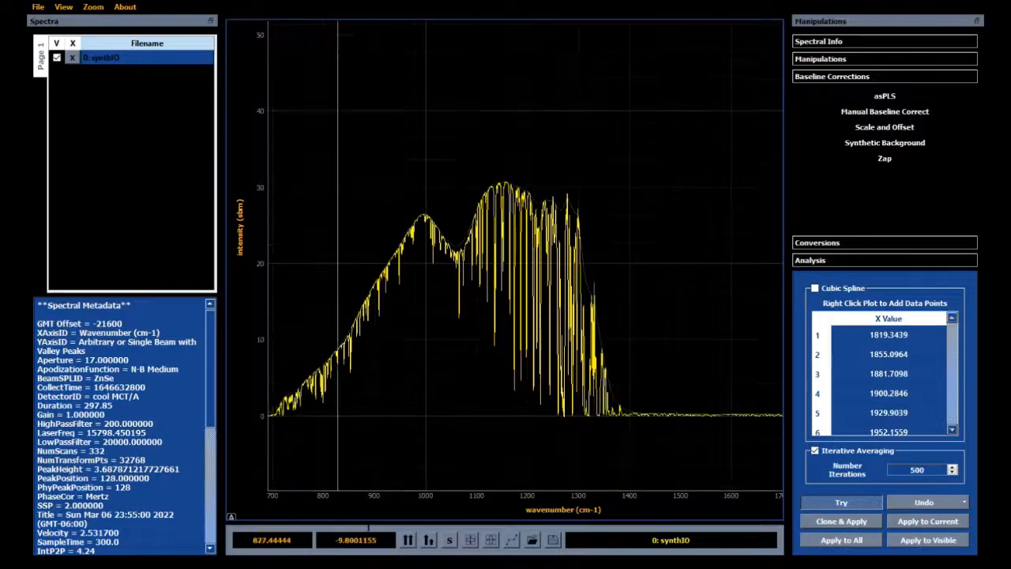
scroll(337, 490, down, 6)
drag(613, 449, 677, 187)
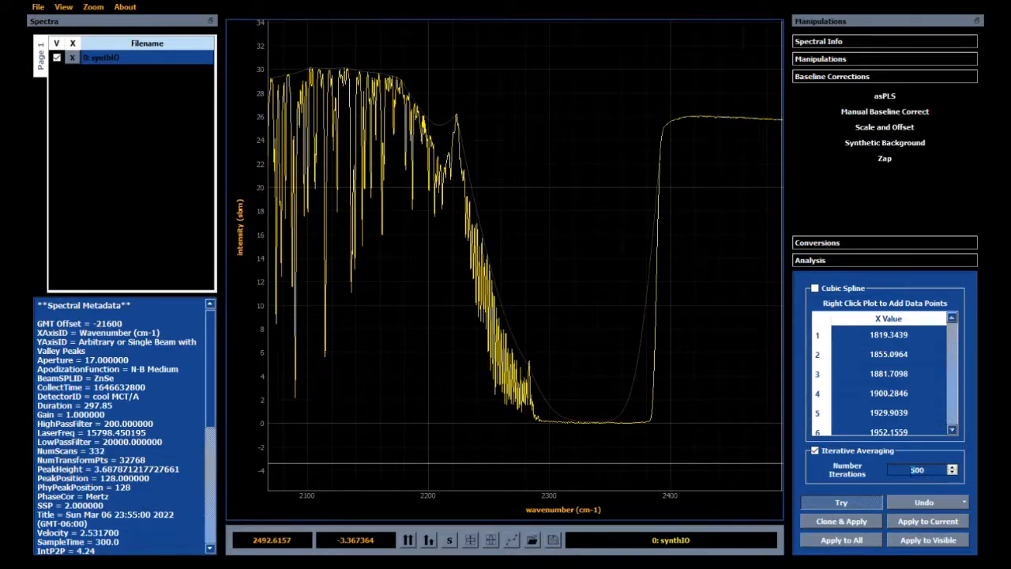
Step: Try iterative averaging with 1000 iterations and check the previewed background's fit to the spectrum
text(1000)
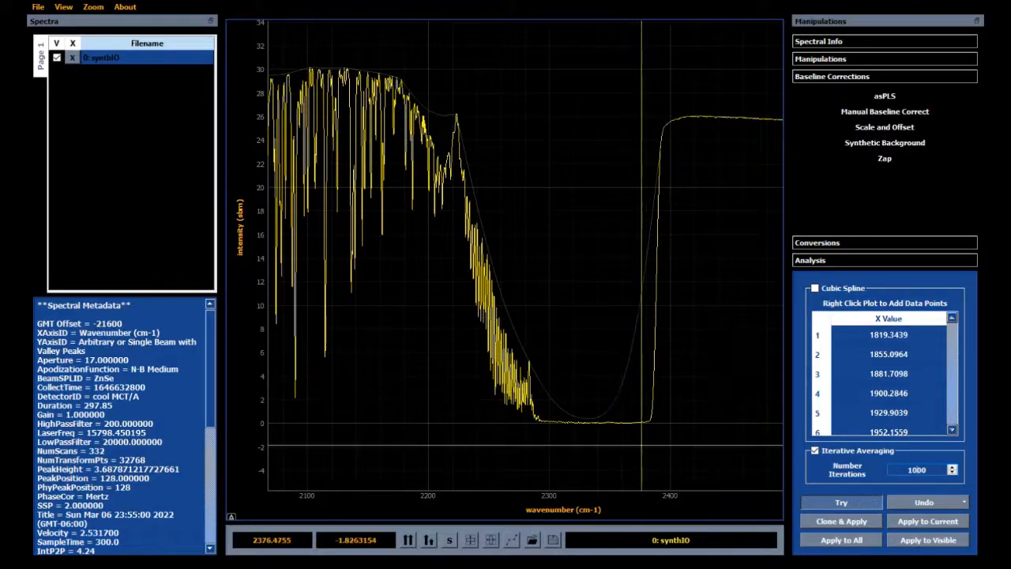
scroll(683, 494, down, 2)
scroll(683, 494, down, 3)
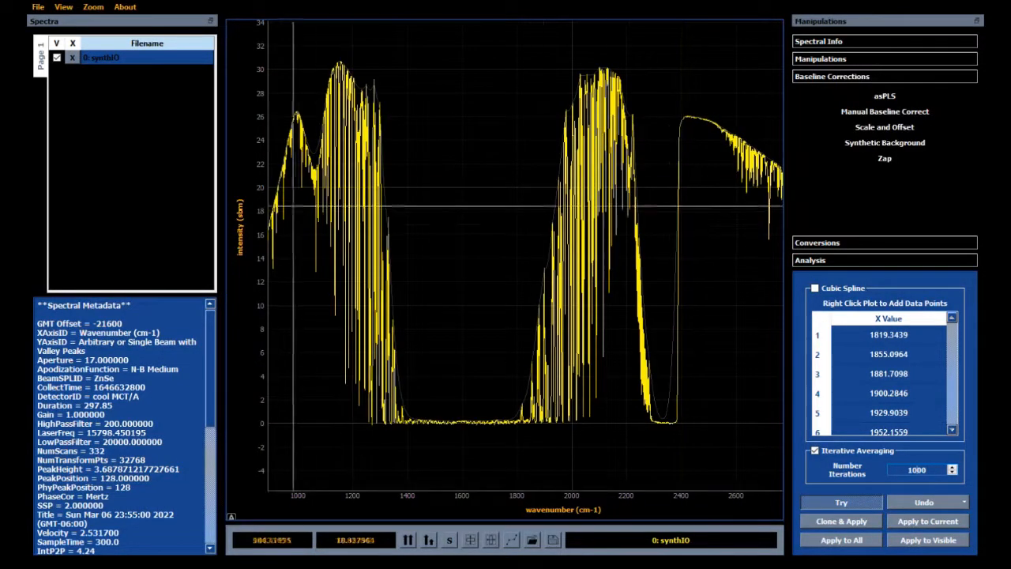
click(231, 518)
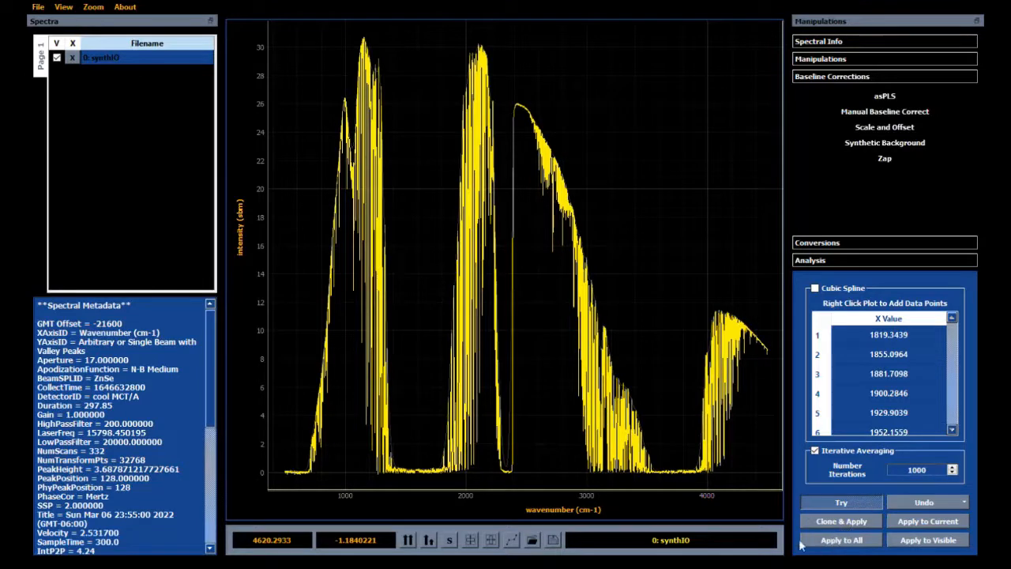
drag(557, 202, 594, 417)
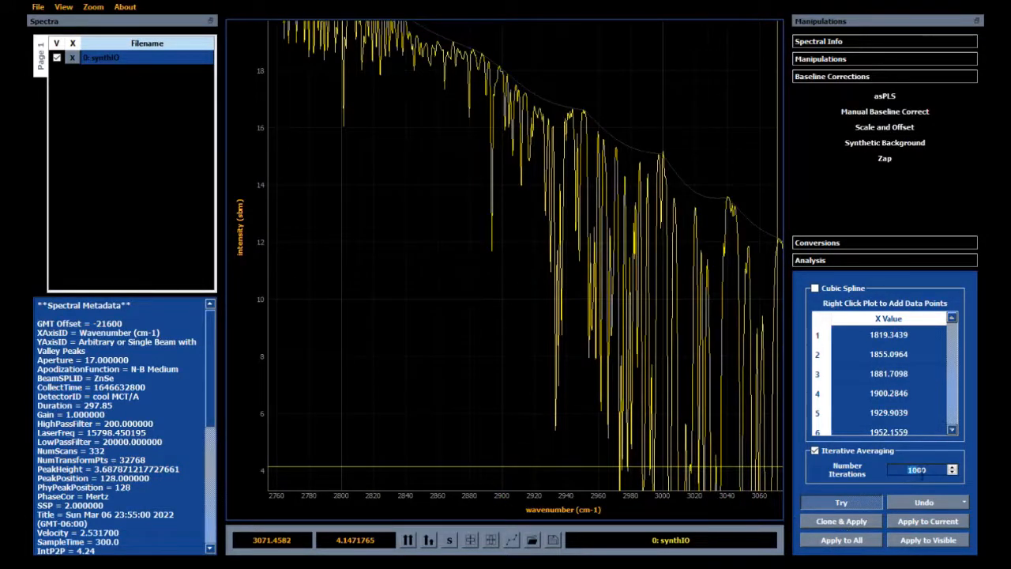
Step: Set iterative averaging to 500 iterations, apply the synthetic background to a clone of 0: synthIO, and compare it with the original
text(500)
scroll(725, 506, down, 2)
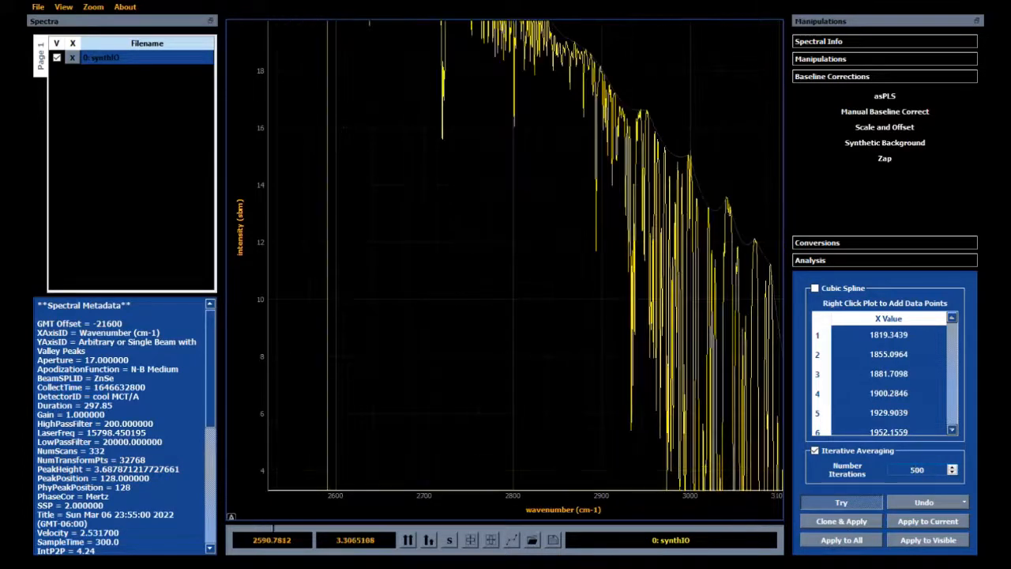
click(232, 517)
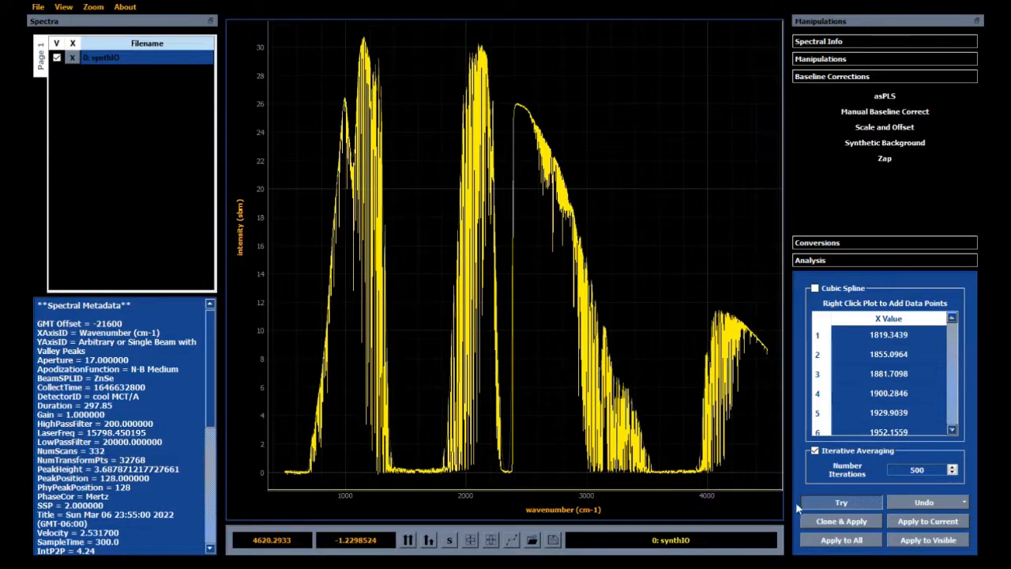
click(843, 524)
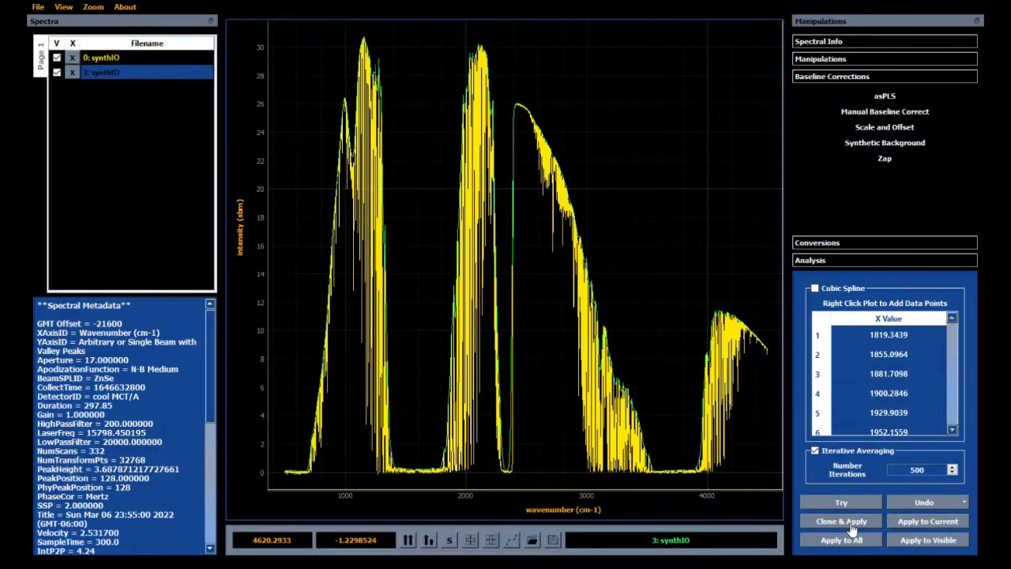
scroll(306, 496, up, 4)
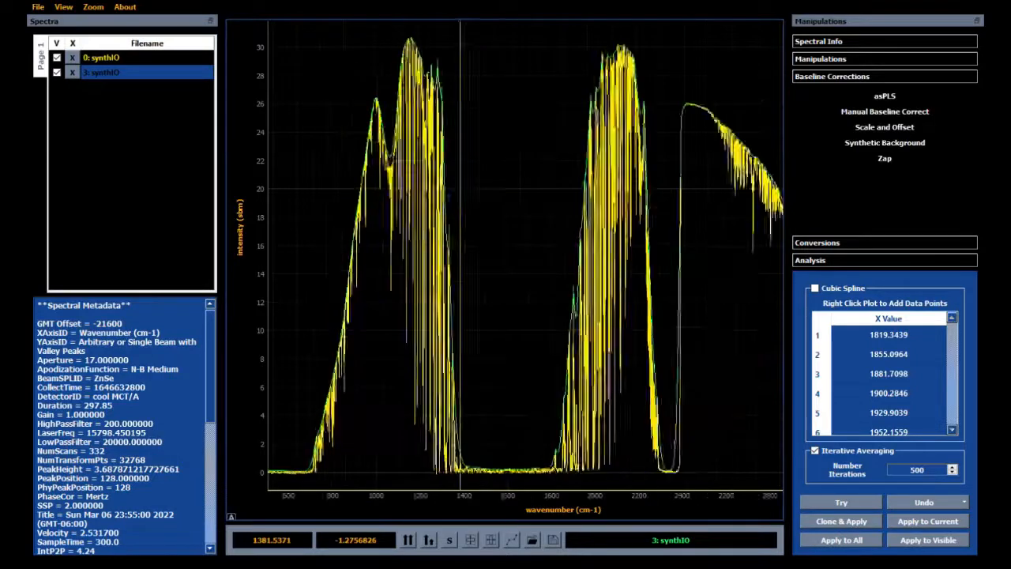
scroll(306, 496, up, 3)
scroll(306, 496, down, 10)
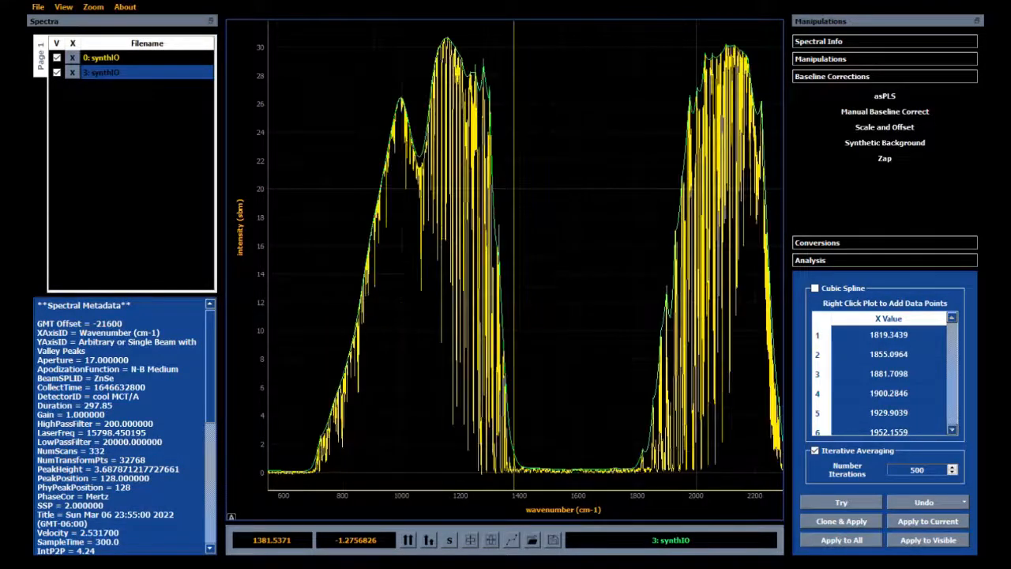
scroll(305, 496, down, 3)
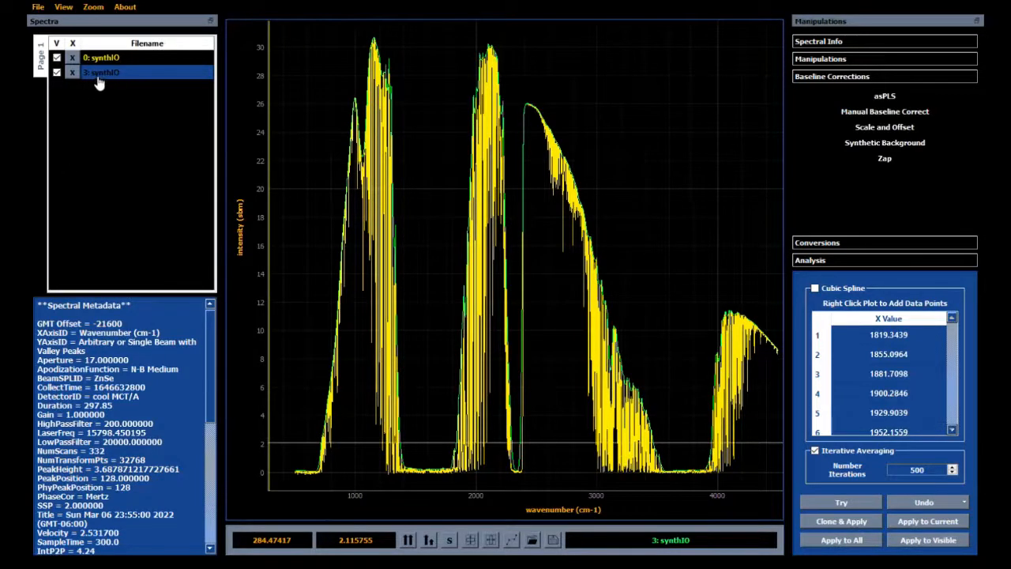
Step: Hide 3: synthIO and preview the synthetic background for 0: synthIO using the cubic spline method with the listed points
click(57, 72)
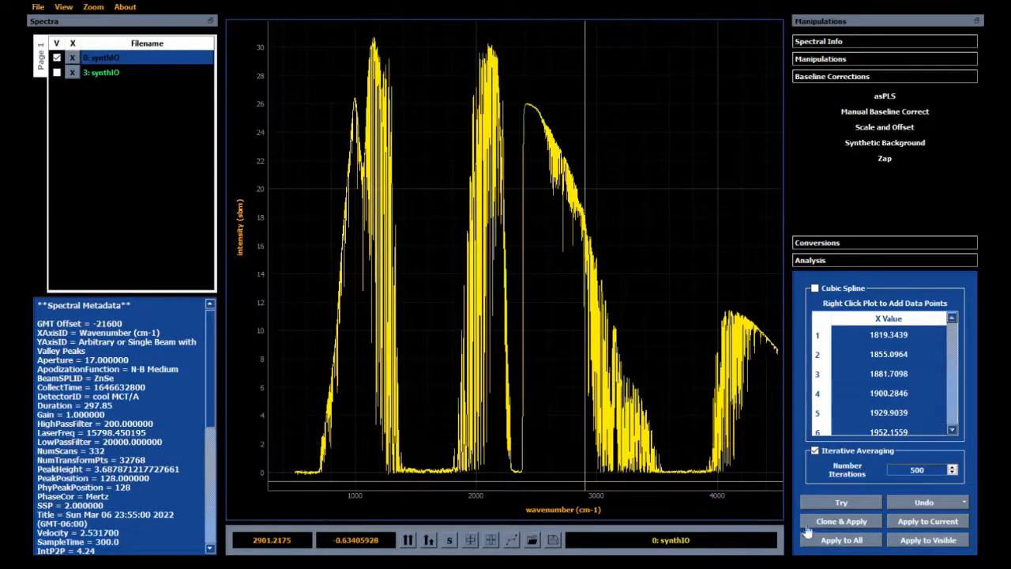
click(815, 289)
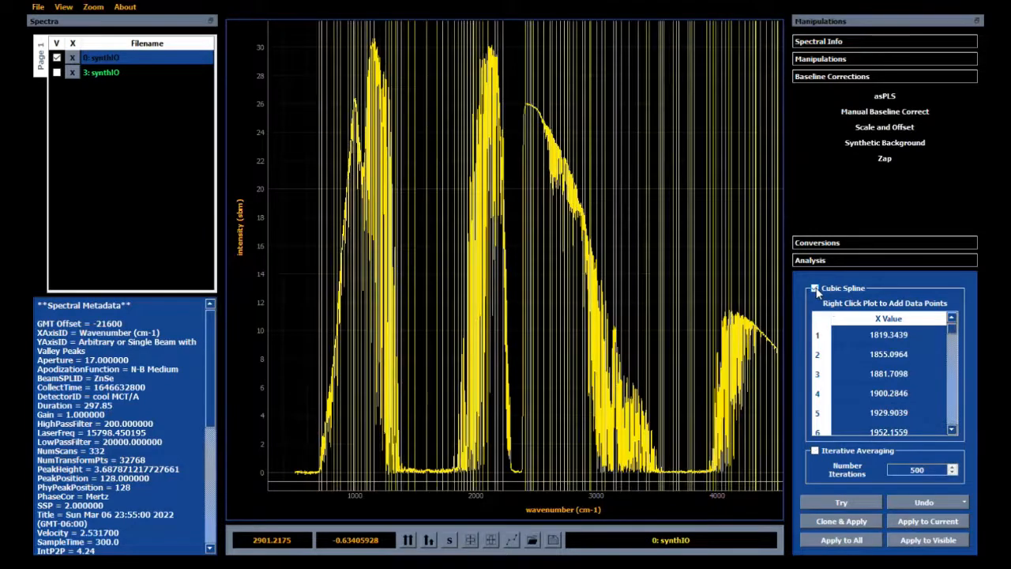
click(231, 515)
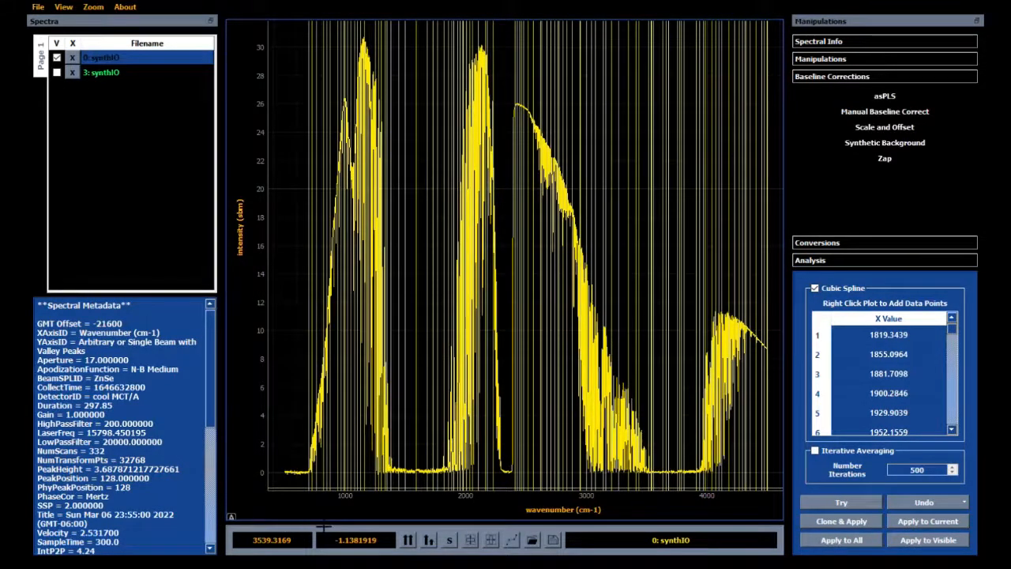
scroll(324, 526, up, 2)
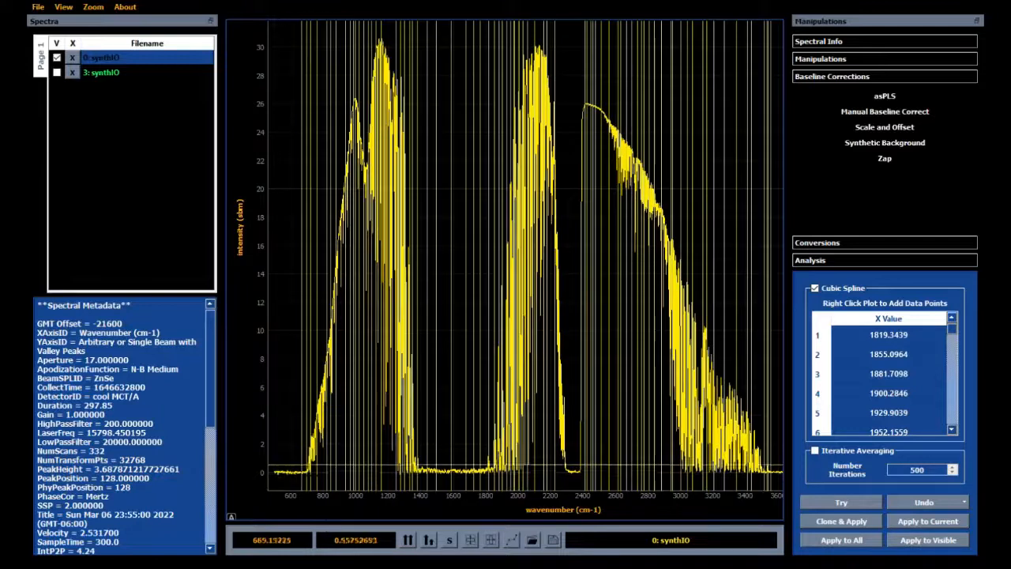
scroll(310, 490, up, 6)
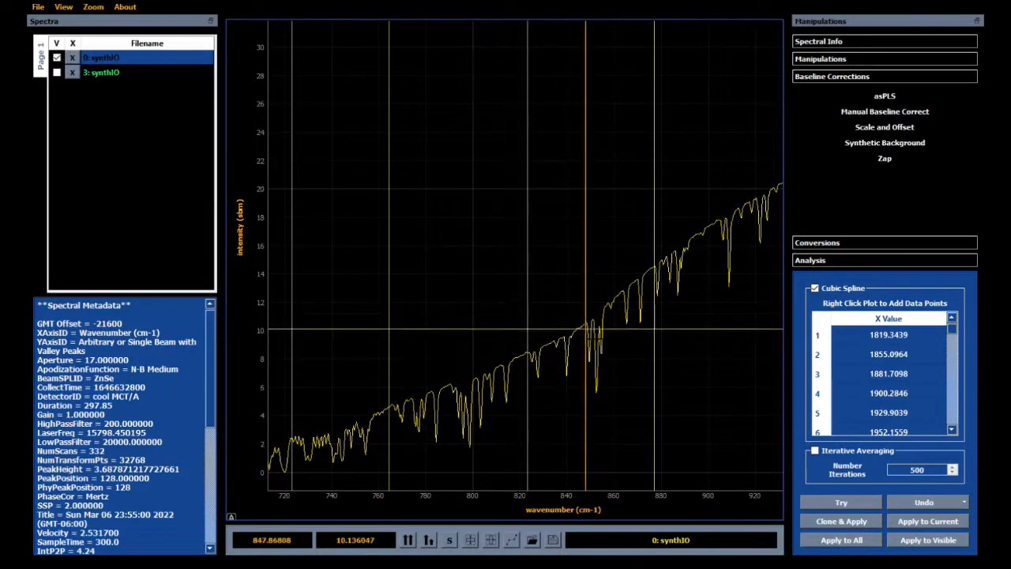
click(839, 504)
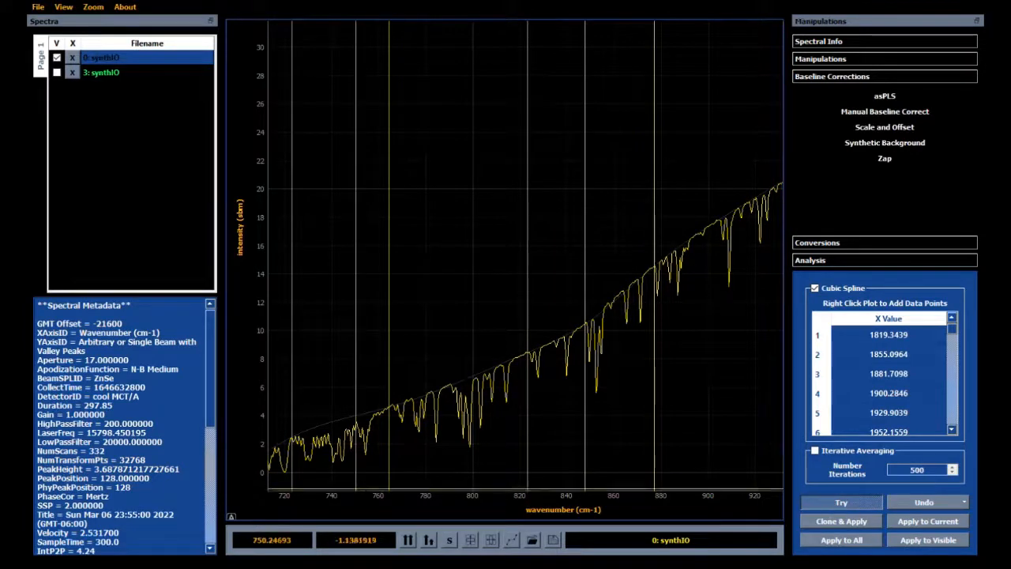
Step: Check the cubic spline background's fit along the spectrum and apply it to a clone of 0: synthIO
scroll(357, 495, down, 2)
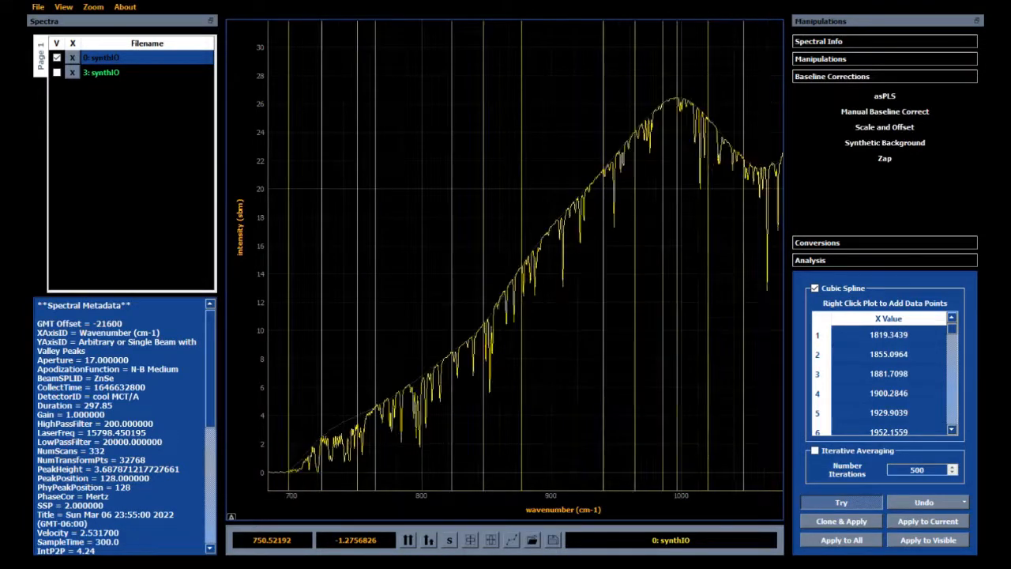
scroll(357, 494, down, 2)
scroll(357, 495, down, 2)
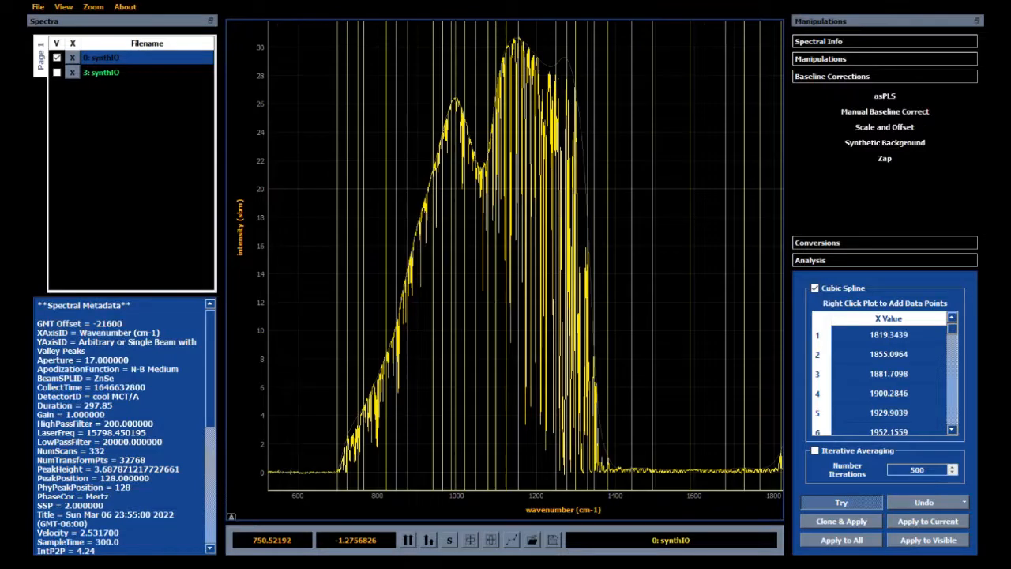
scroll(357, 495, down, 4)
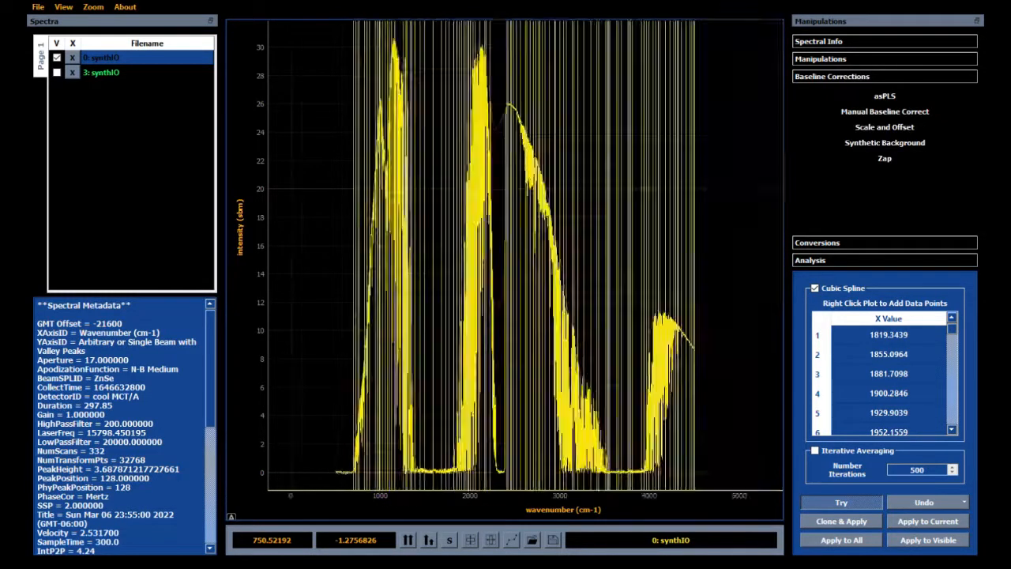
scroll(555, 474, up, 6)
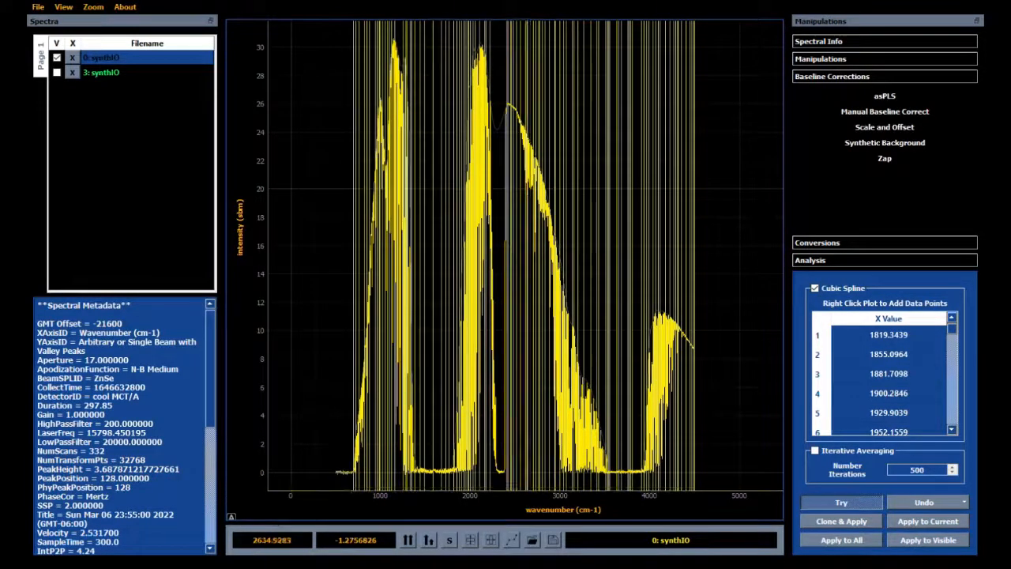
scroll(560, 474, up, 3)
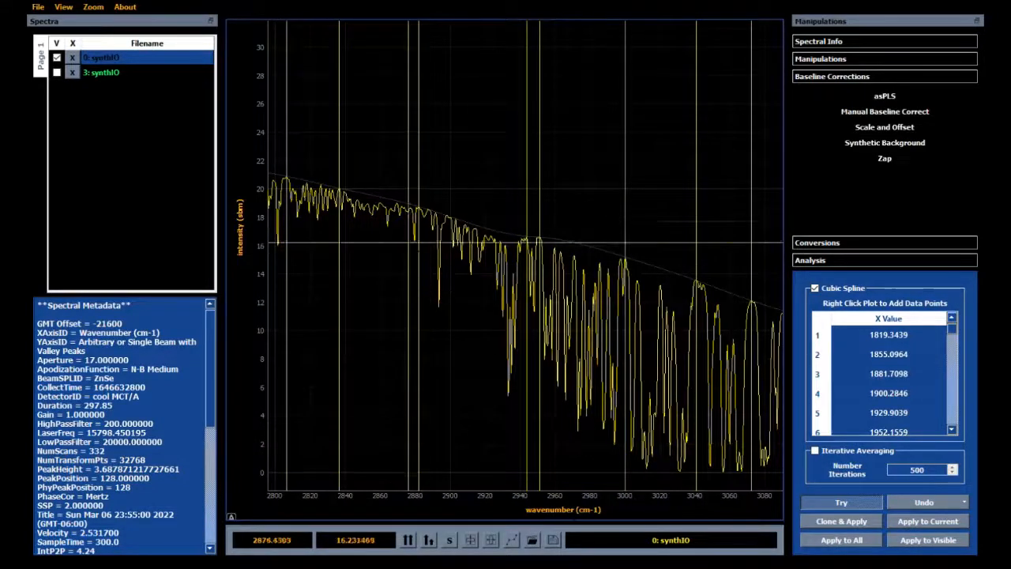
click(232, 517)
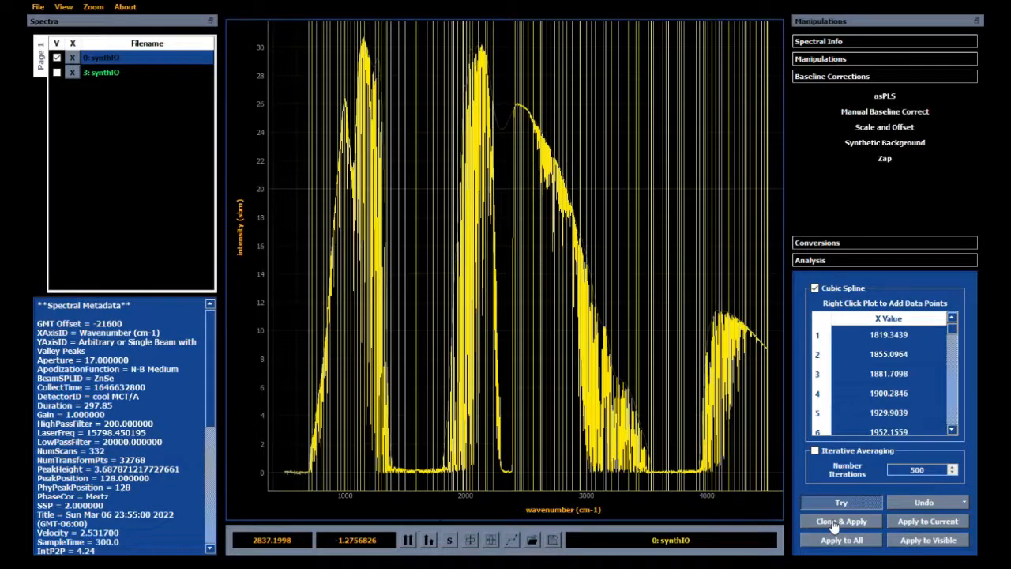
scroll(347, 502, up, 8)
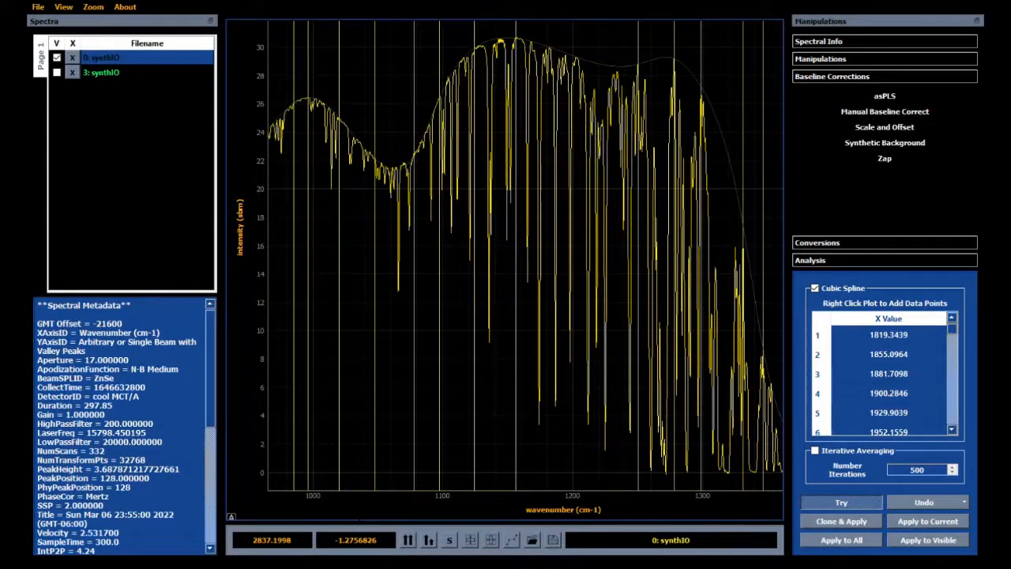
scroll(347, 501, down, 8)
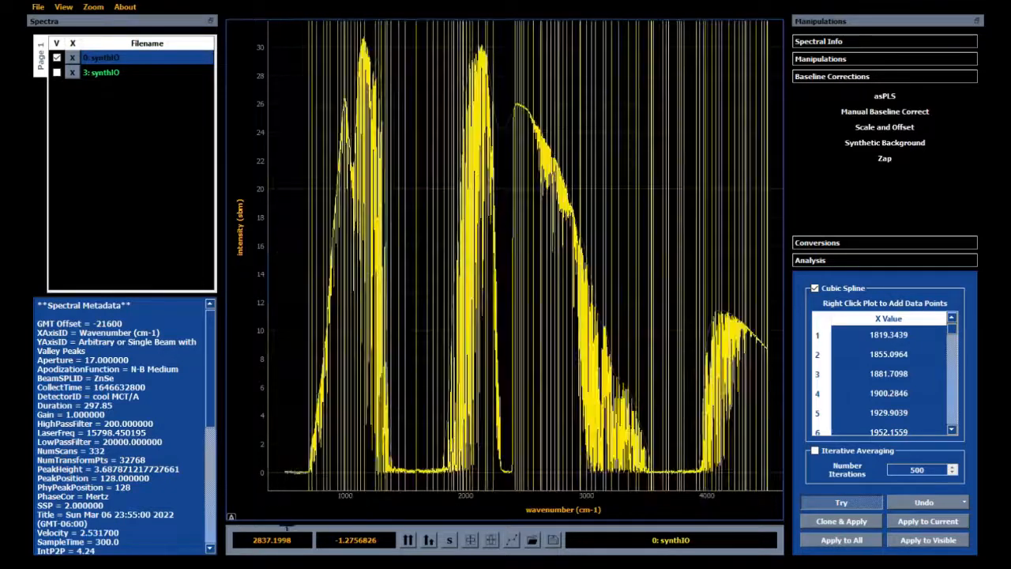
click(835, 522)
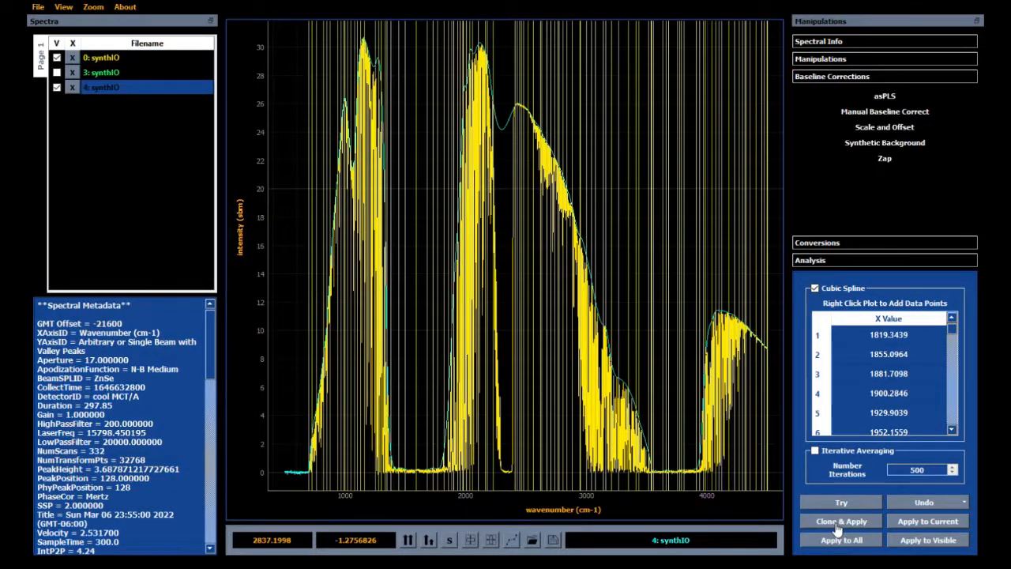
Step: Switch the background method back to iterative averaging and show 3: synthIO together with the other spectra
click(815, 451)
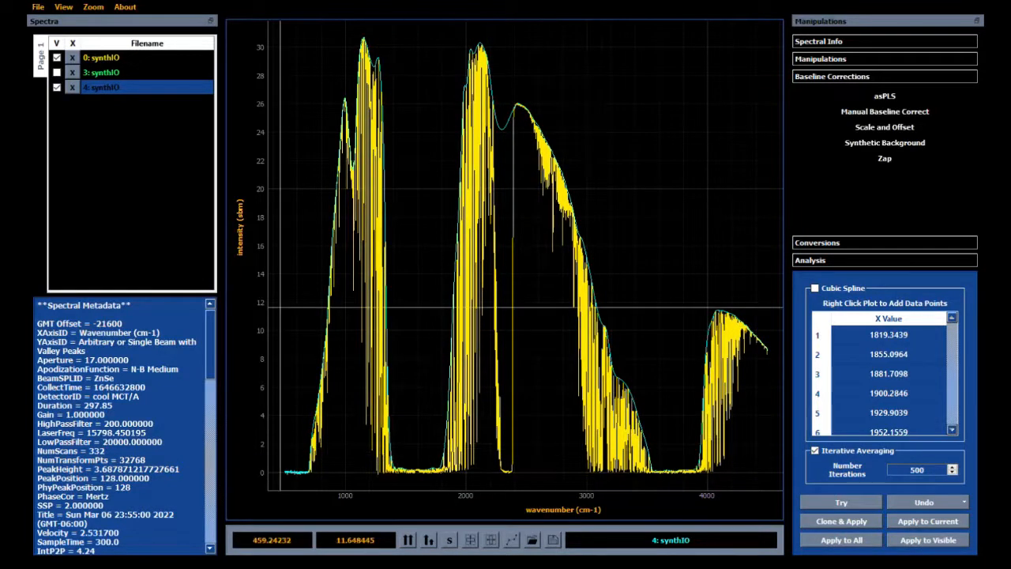
click(57, 72)
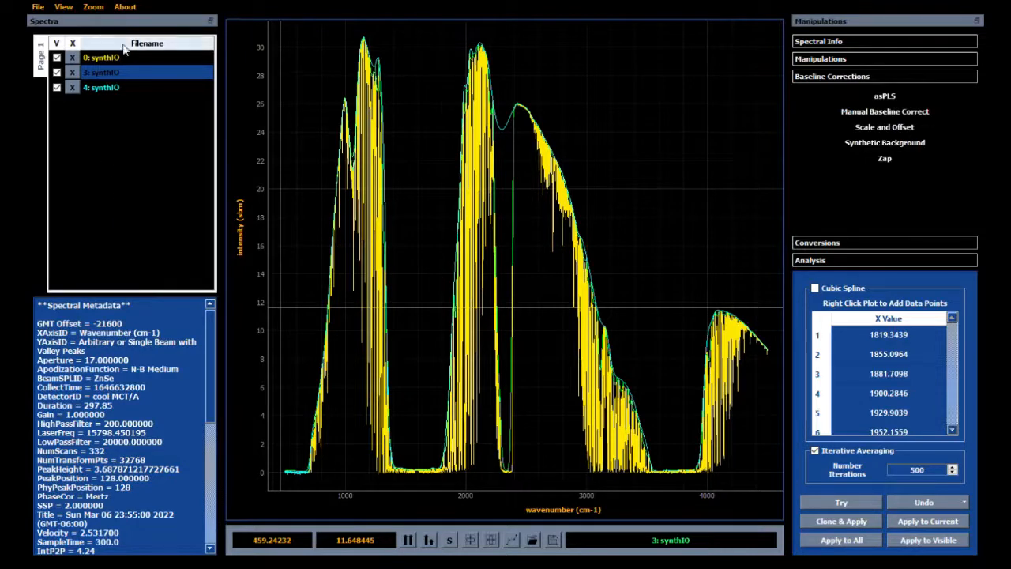
Step: Ratio a clone of 0: synthIO against background 3: synthIO, with Absorbance (base 10, Log) as the final data type
click(860, 242)
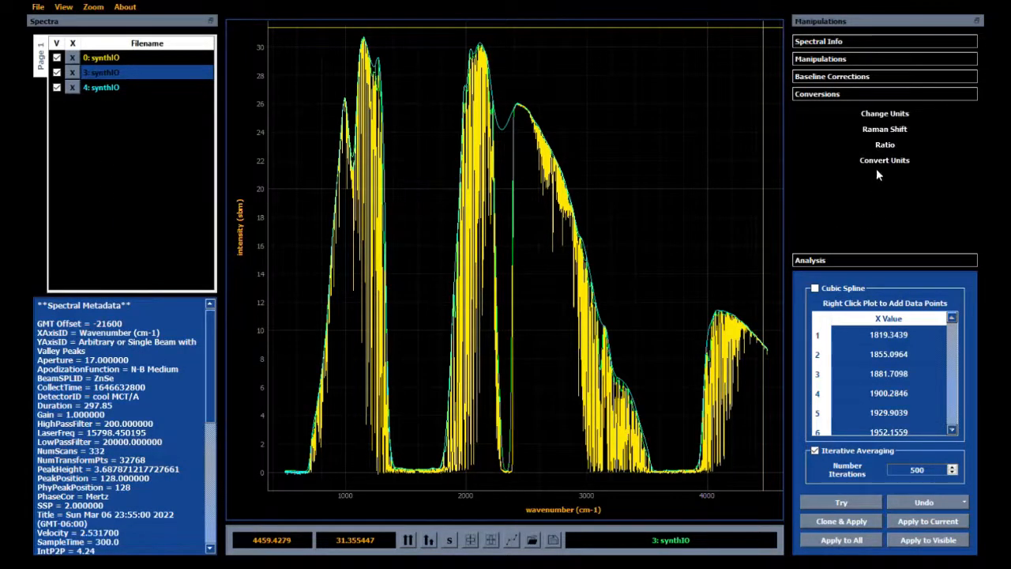
click(886, 147)
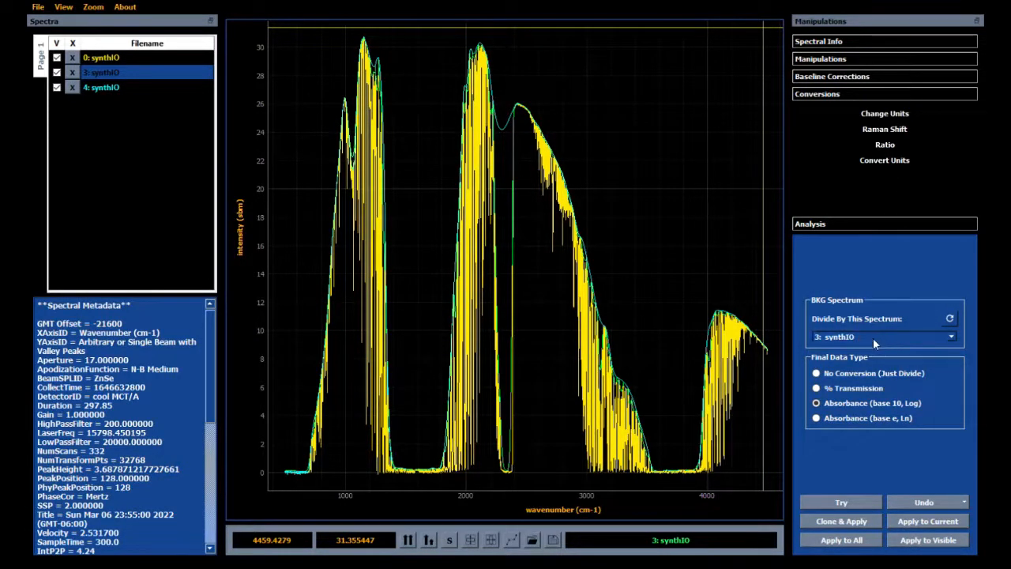
click(849, 354)
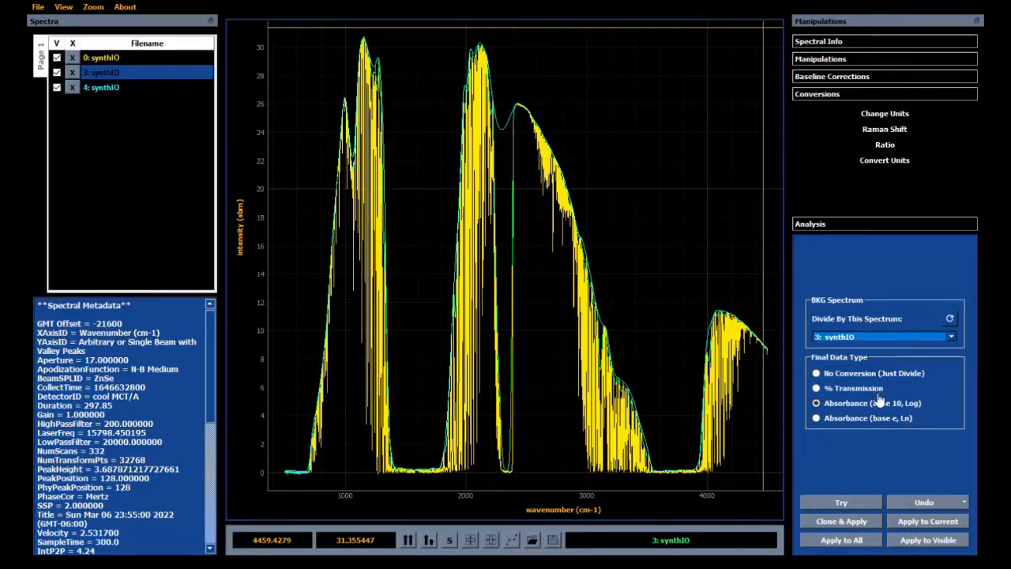
click(102, 59)
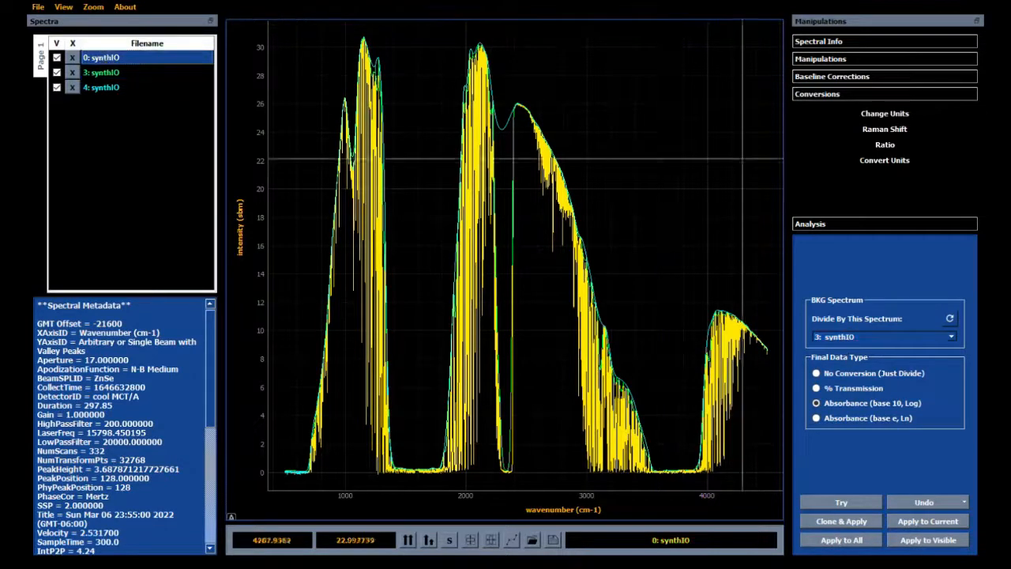
click(842, 525)
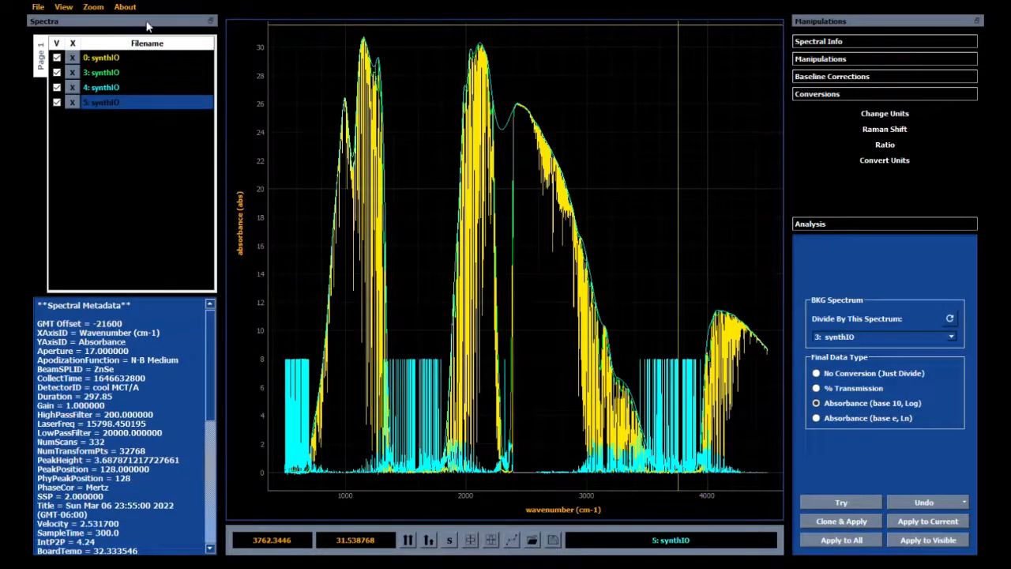
Step: Ratio another clone of 0: synthIO using 4: synthIO as the background, keeping base 10 absorbance
click(120, 59)
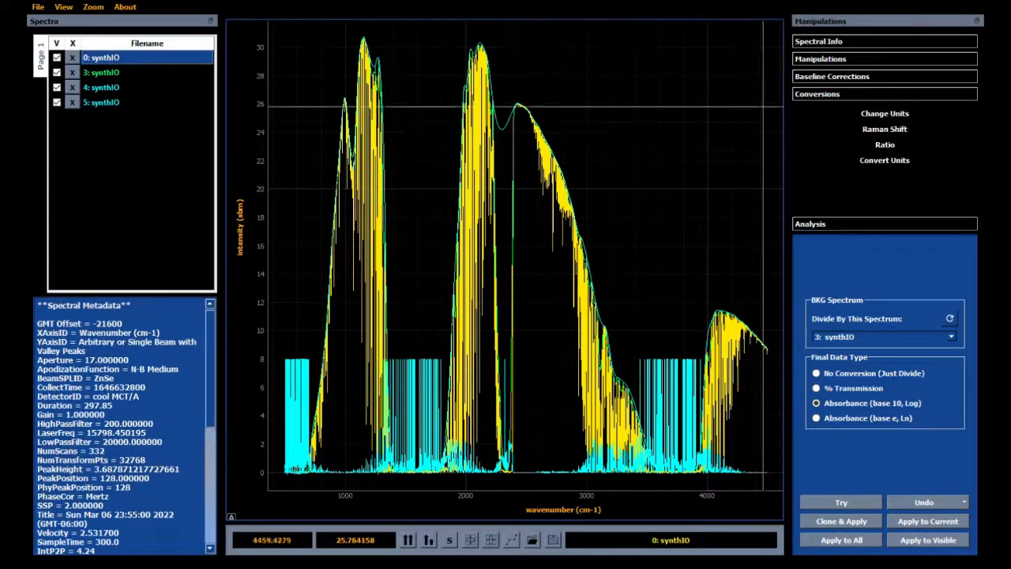
click(839, 369)
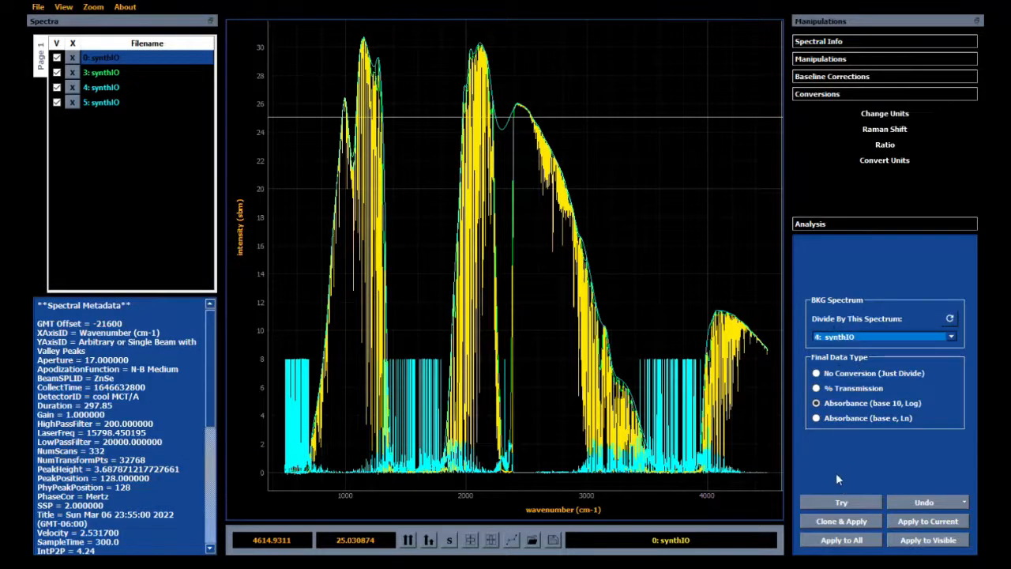
click(840, 523)
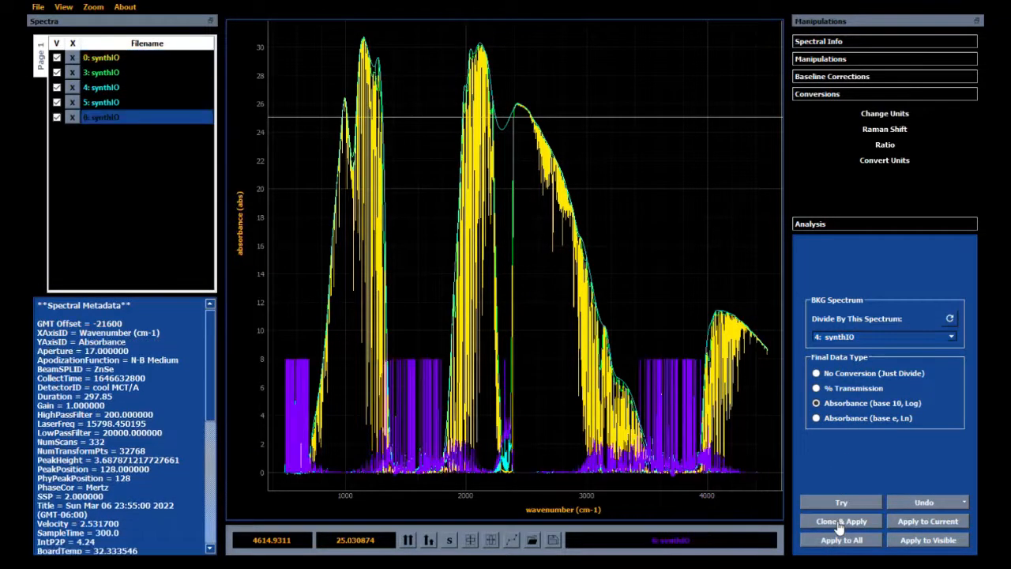
Step: Hide 0: synthIO, 3: synthIO and 4: synthIO so only the two absorbance spectra are plotted
click(56, 59)
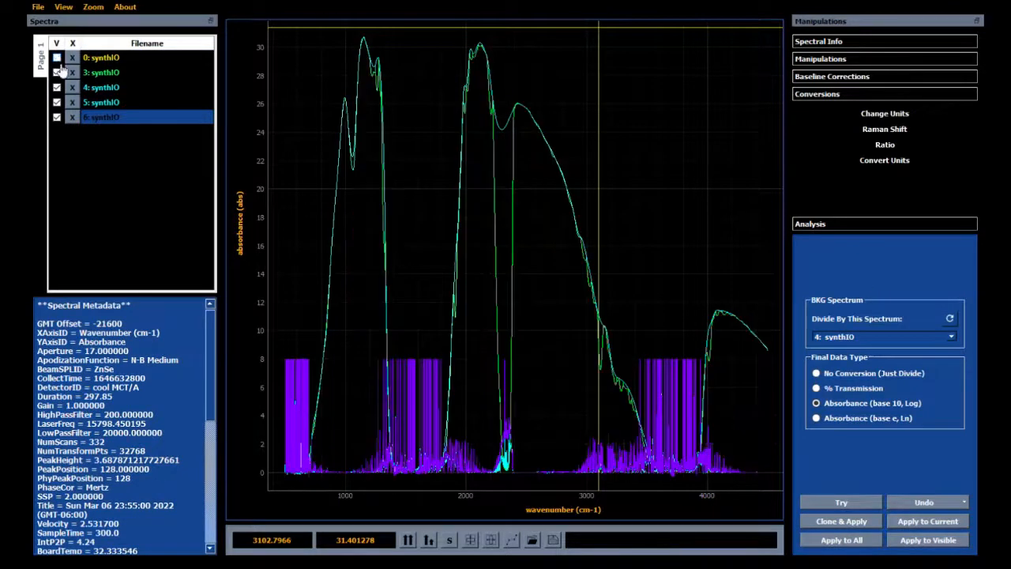
click(57, 72)
click(57, 87)
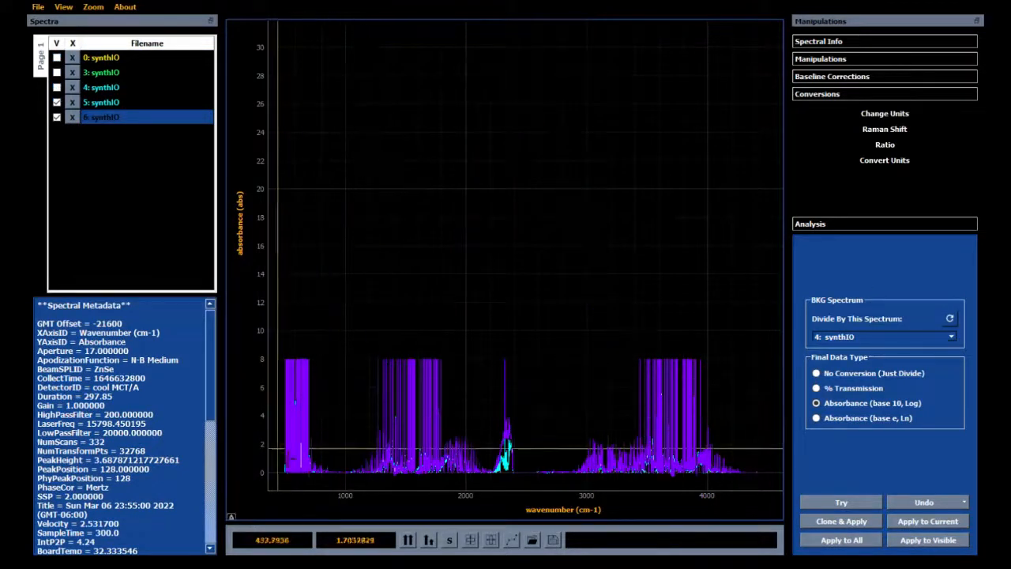
Step: Compare the baselines of absorbance spectra 5: synthIO and 6: synthIO in detail along the wavenumber axis, and return to the full view
drag(278, 449, 568, 477)
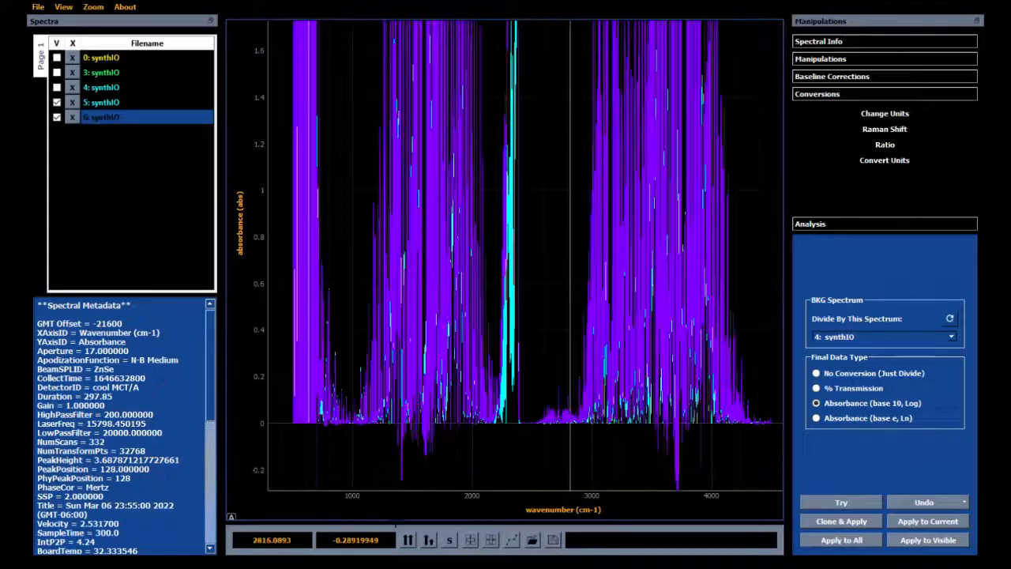
scroll(329, 510, up, 10)
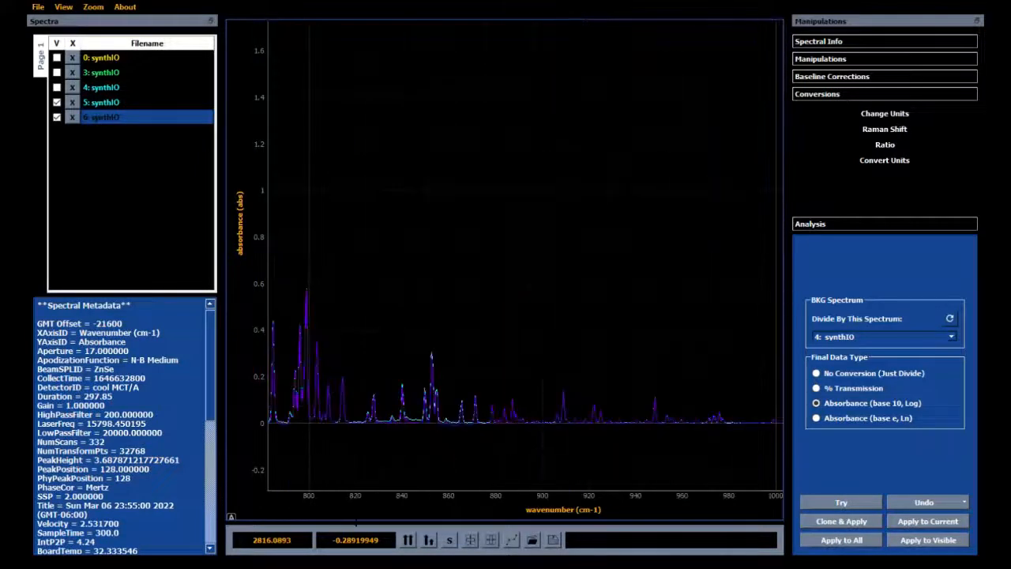
scroll(355, 522, down, 4)
scroll(525, 495, down, 4)
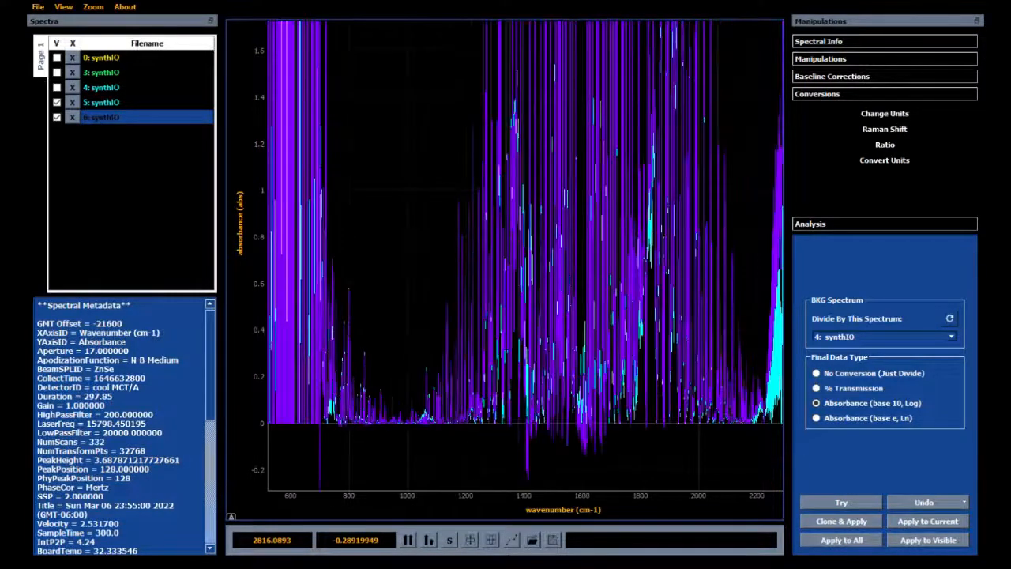
scroll(365, 509, down, 2)
scroll(772, 504, up, 9)
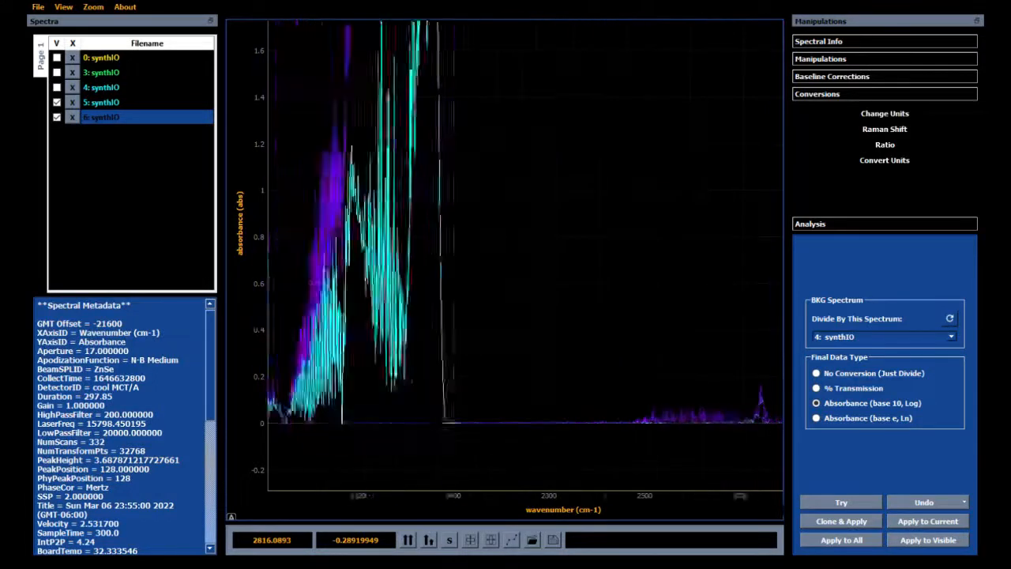
scroll(772, 504, down, 6)
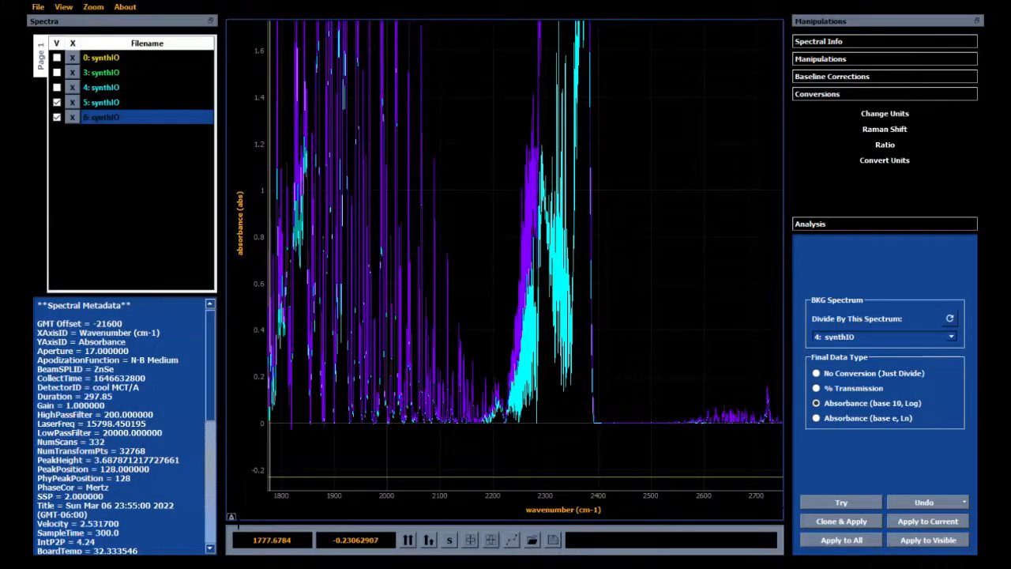
click(231, 517)
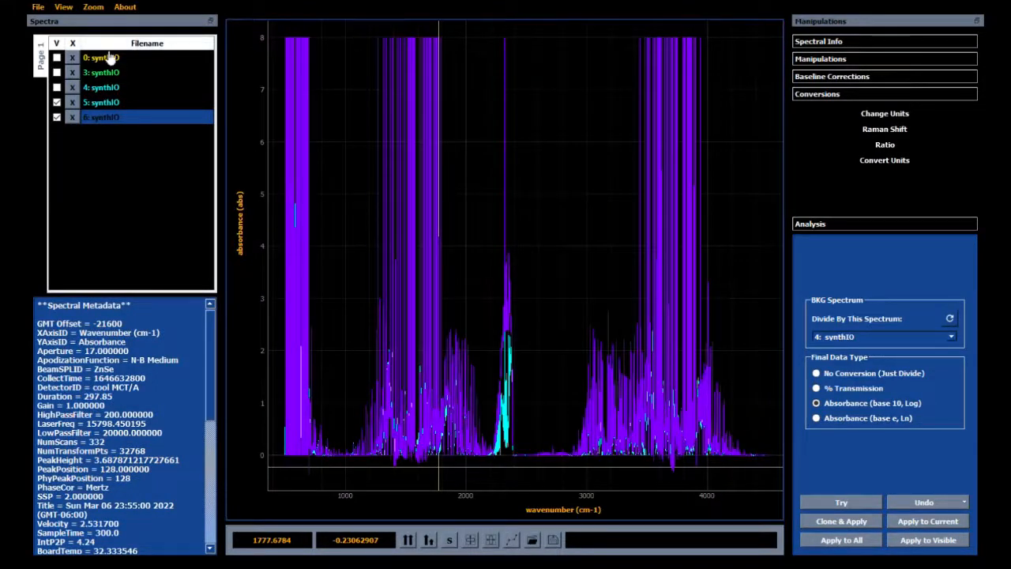
Step: Show the synthetic backgrounds 3: synthIO and 4: synthIO and hide the absorbance spectra 5: synthIO and 6: synthIO
click(56, 73)
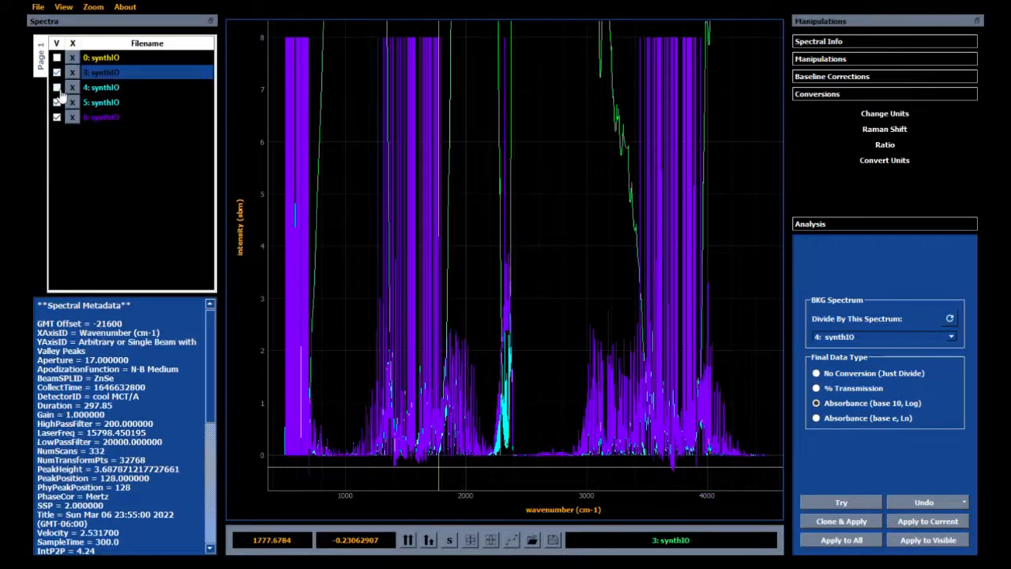
click(57, 88)
click(56, 102)
click(56, 117)
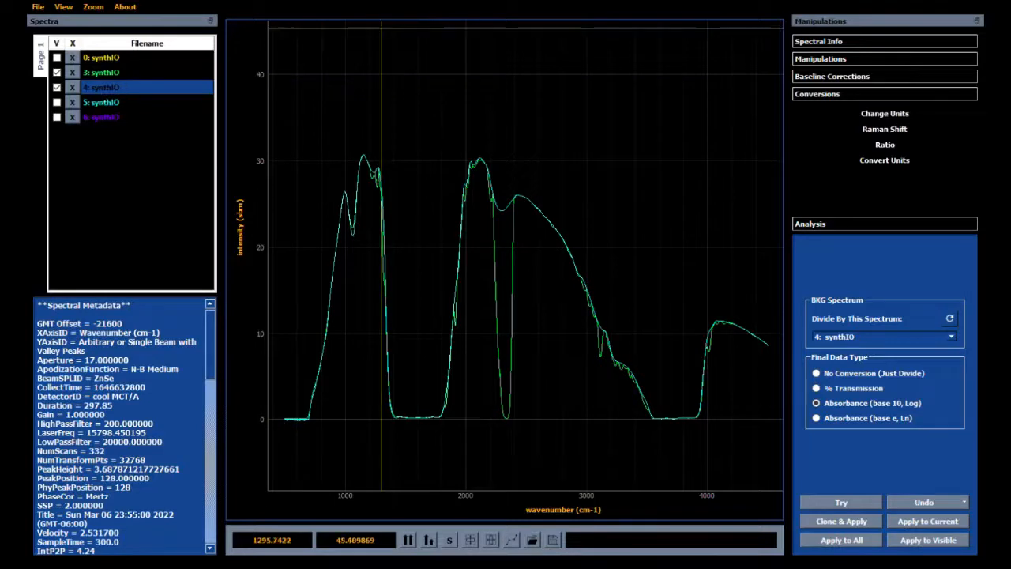
Step: Reopen the Synthetic Background settings and compare 3: synthIO with 4: synthIO by selecting them alternately
click(829, 77)
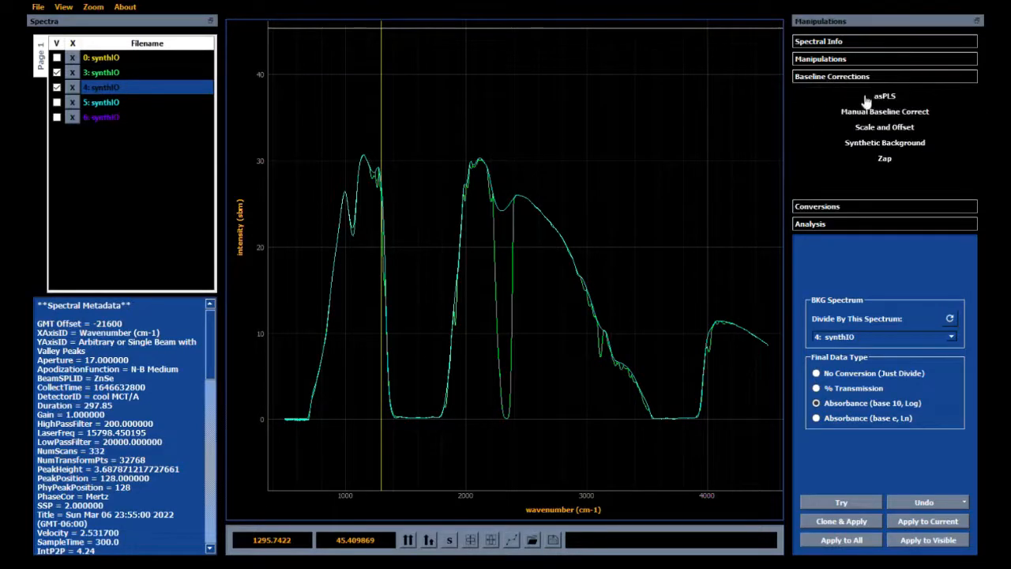
click(884, 144)
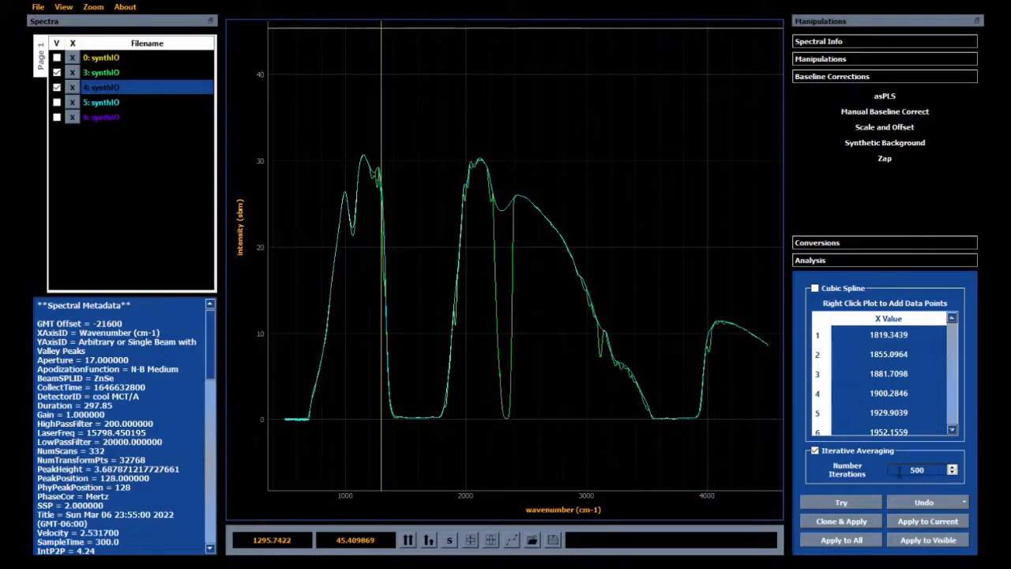
click(115, 73)
click(113, 86)
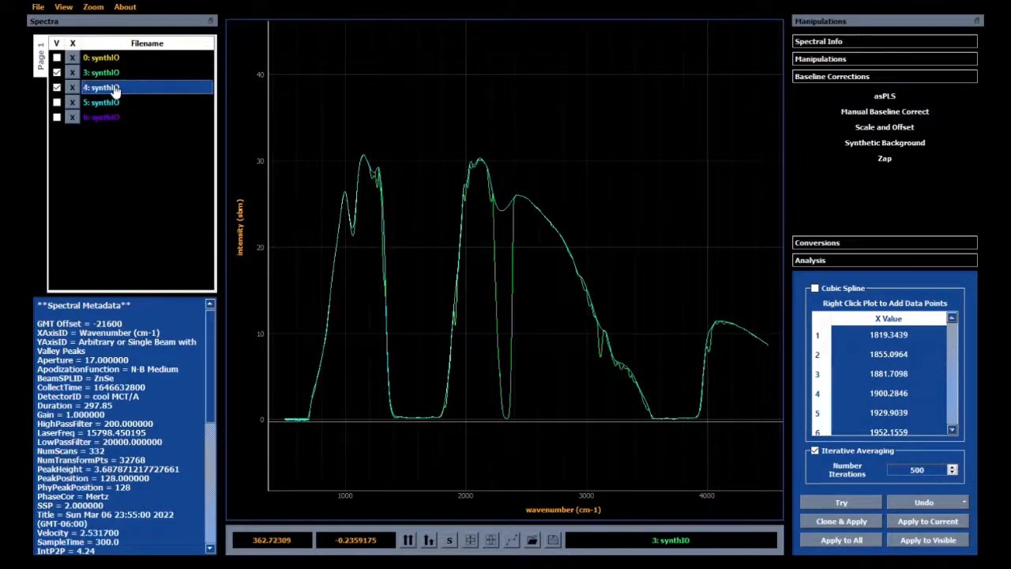
click(114, 73)
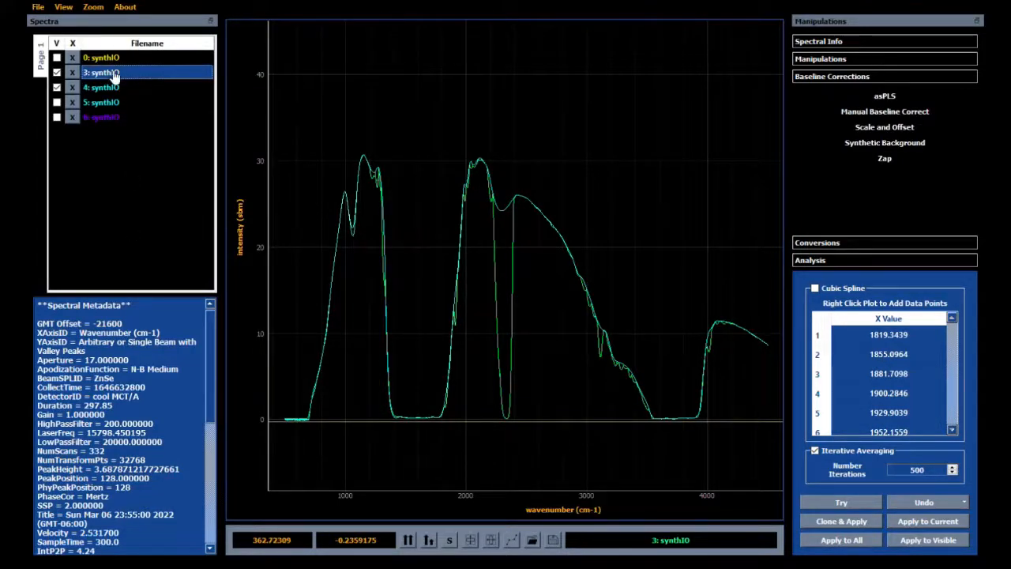
click(114, 89)
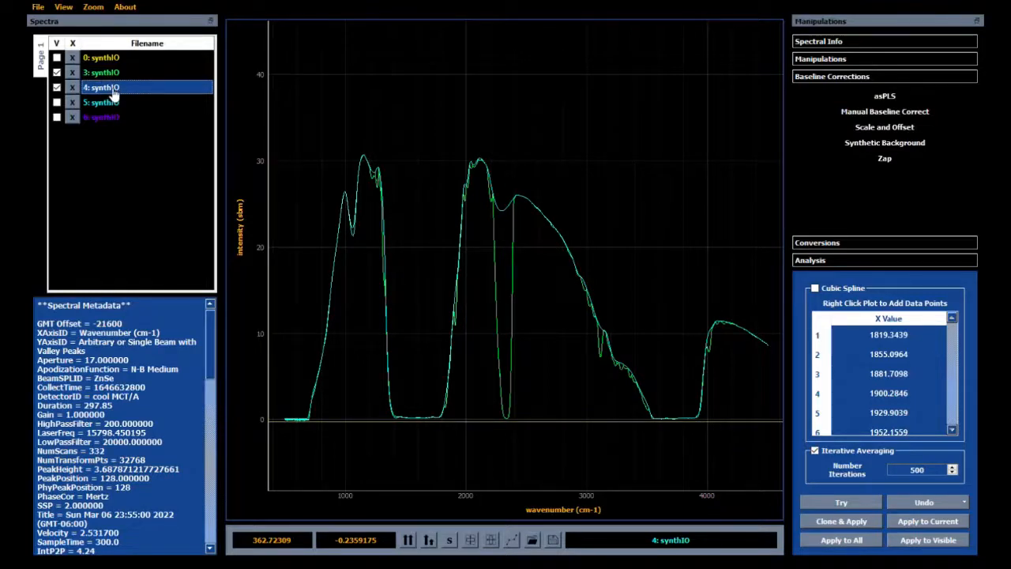